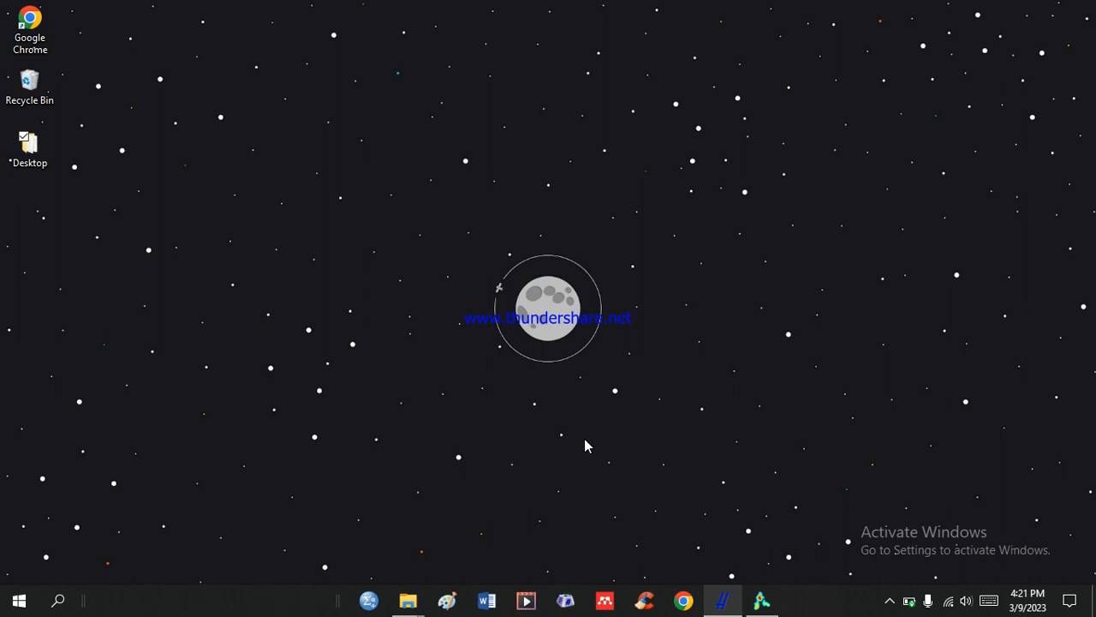
Switch to Harzing's Publish or Perish and start a new Google Scholar search.
{"action": "left_click", "coordinate": [683, 600]}
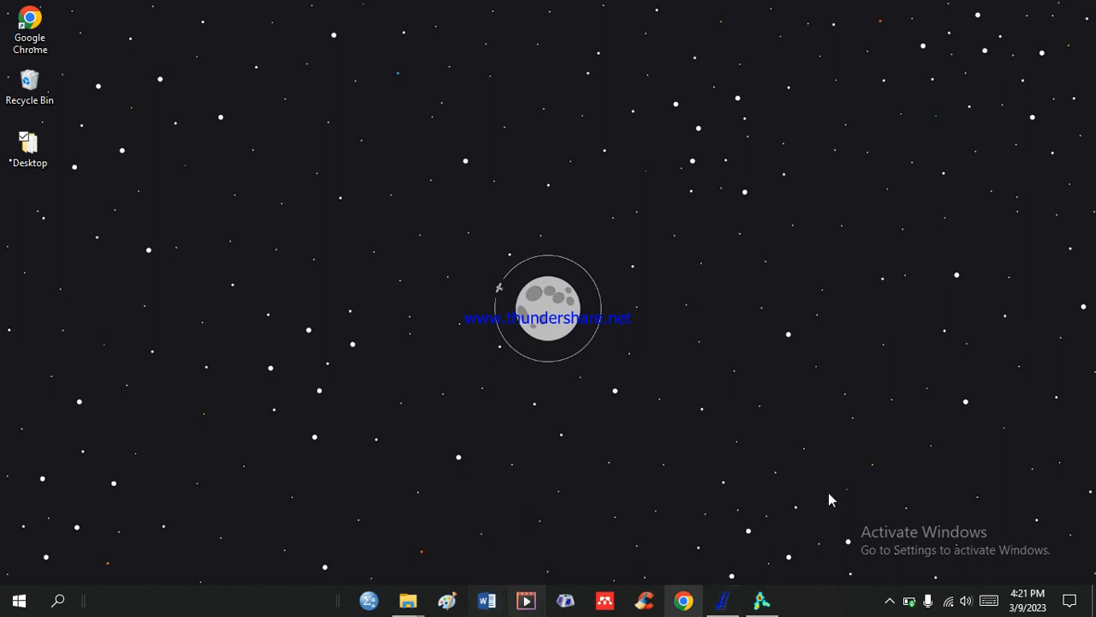
{"action": "left_click", "coordinate": [724, 601]}
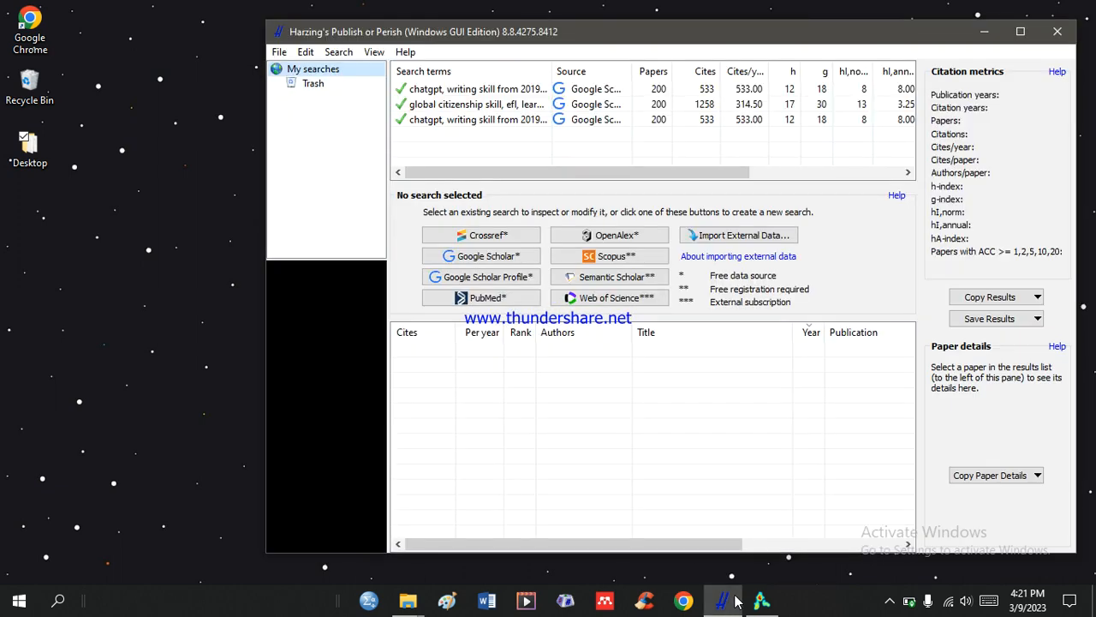
{"action": "left_click_drag", "start_coordinate": [690, 38], "coordinate": [574, 35]}
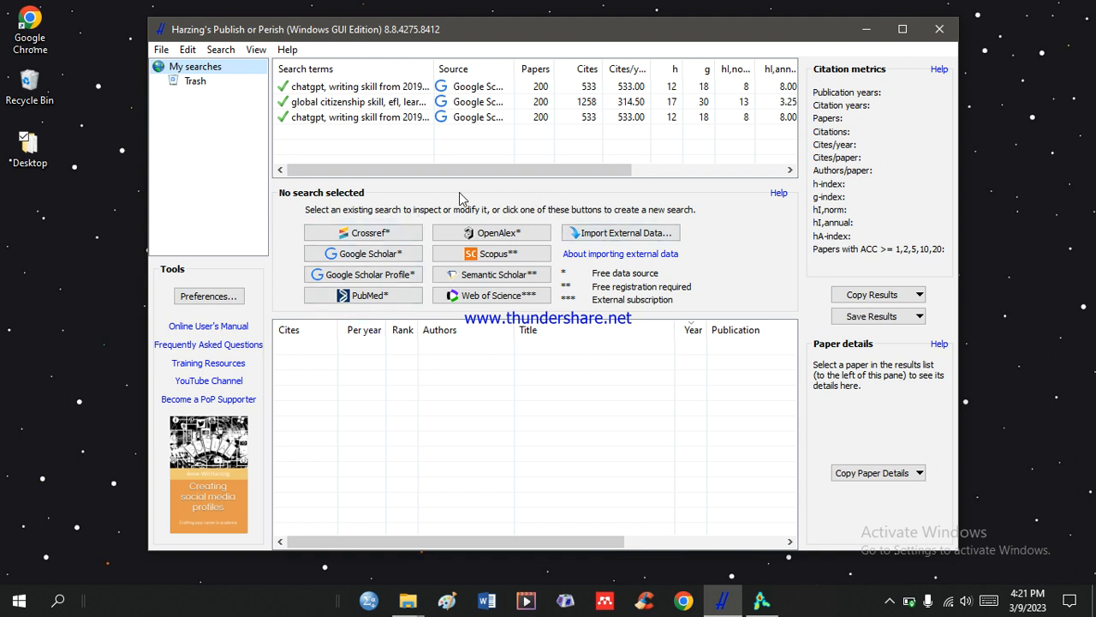
{"action": "left_click", "coordinate": [399, 255]}
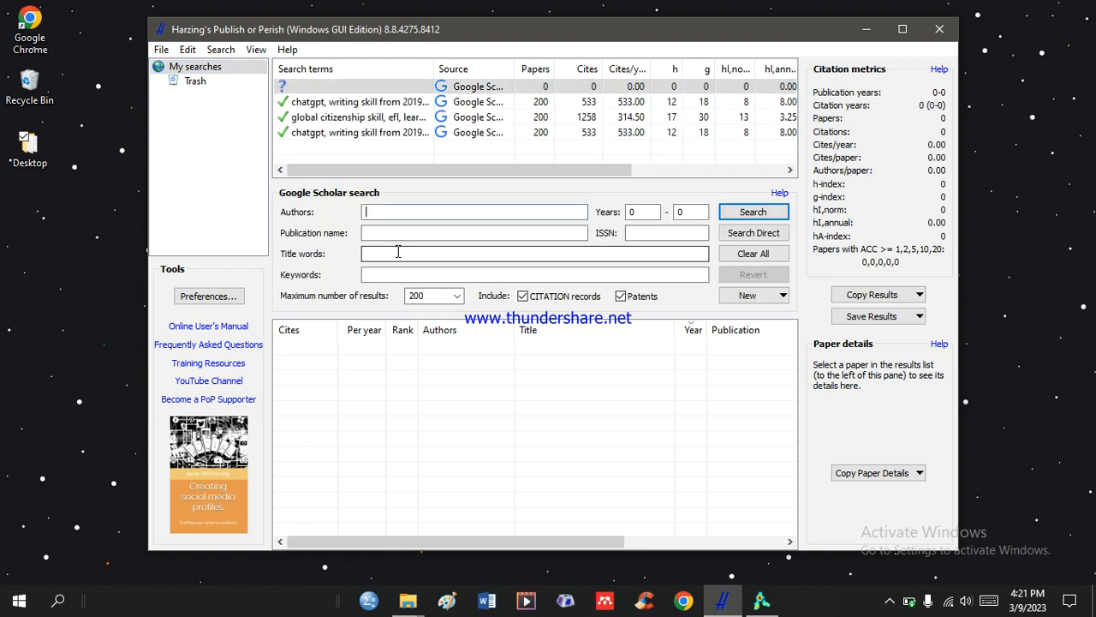
Enter "chatgpt, writing skill" as the keywords of the Google Scholar search.
{"action": "left_click", "coordinate": [417, 274]}
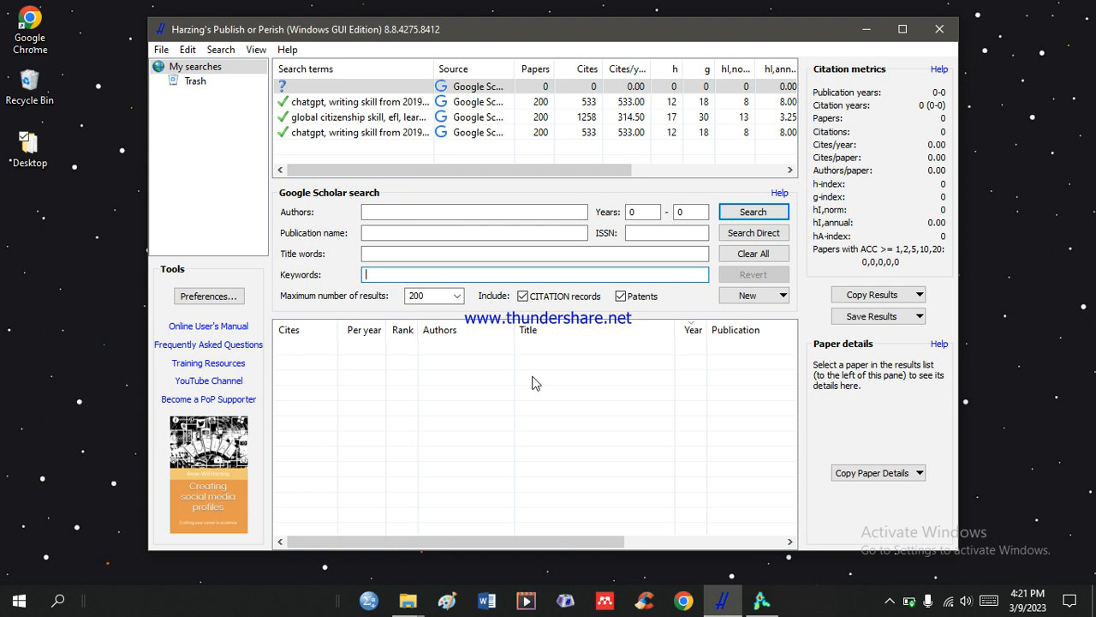
{"action": "type", "text": "chatgp"}
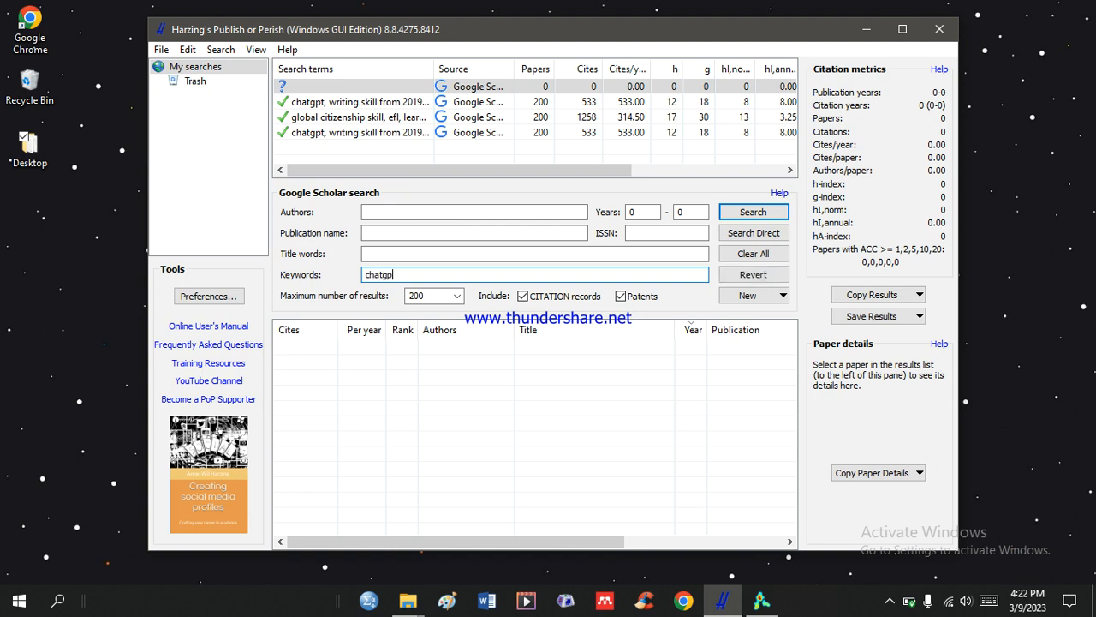
{"action": "type", "text": "t, writing skill"}
Limit the search to the years 2019 to 2023 and run it.
{"action": "left_click", "coordinate": [644, 212]}
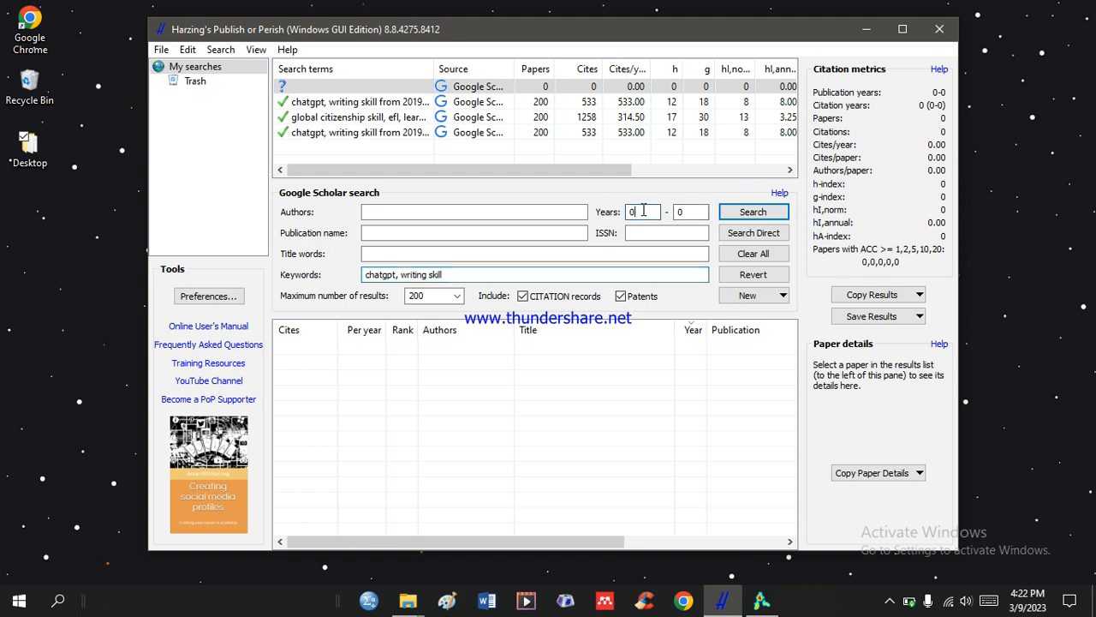
{"action": "key", "text": "BackSpace"}
{"action": "type", "text": "2019"}
{"action": "key", "text": "Tab"}
{"action": "type", "text": "2013"}
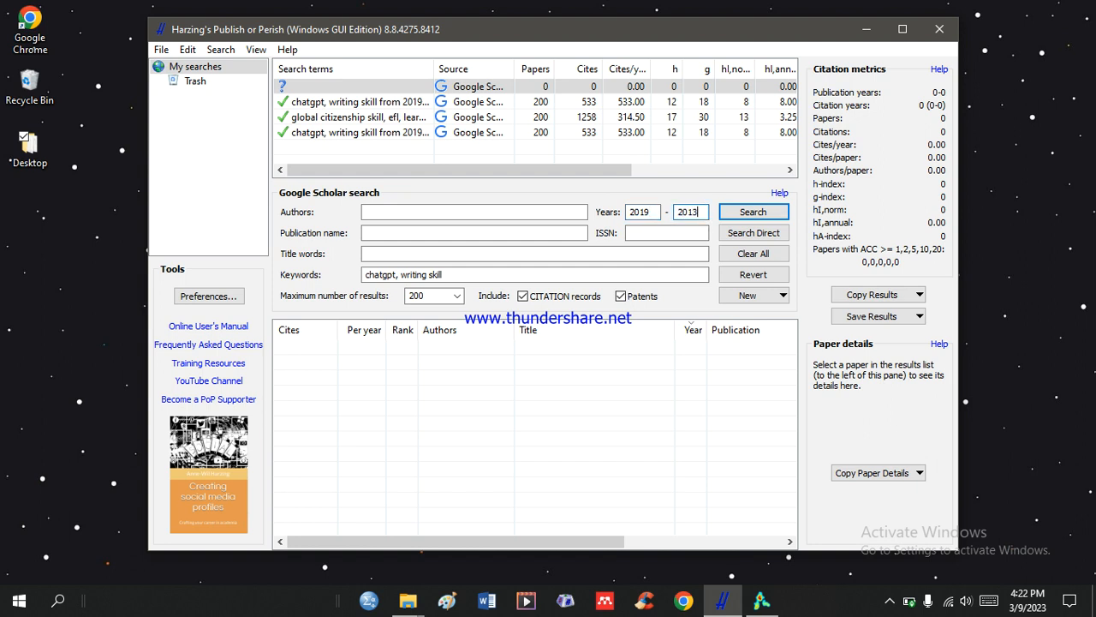
{"action": "key", "text": "BackSpace"}
{"action": "key", "text": "BackSpace"}
{"action": "type", "text": "23"}
{"action": "left_click", "coordinate": [752, 212]}
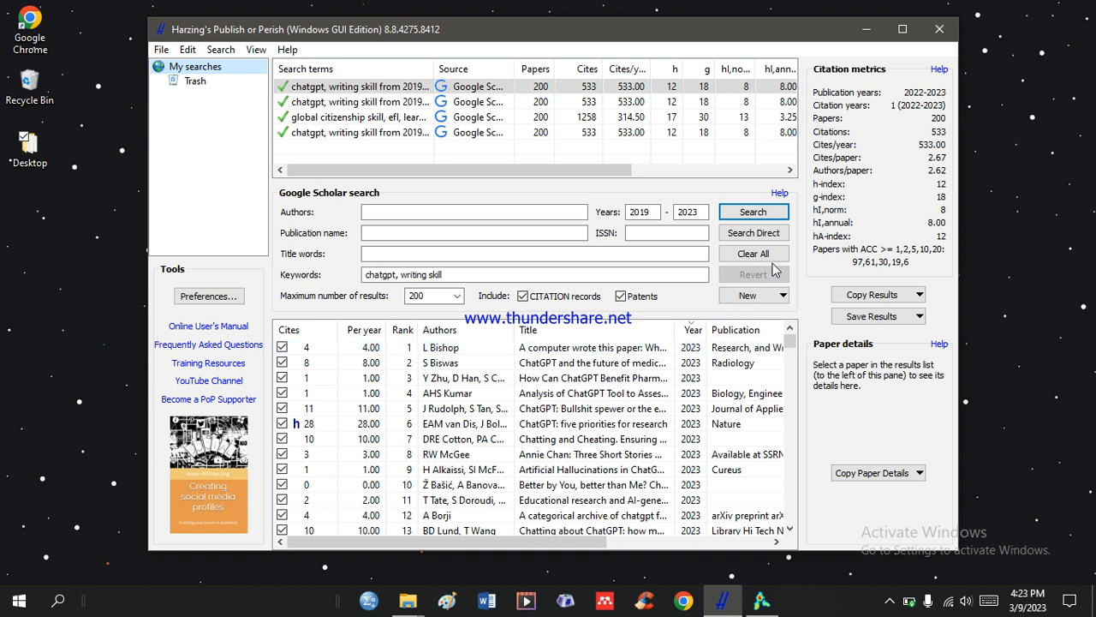
Save the search results in RIS/RefManager format on the Desktop as "ChatGPT for Writing Skill".
{"action": "left_click", "coordinate": [903, 319]}
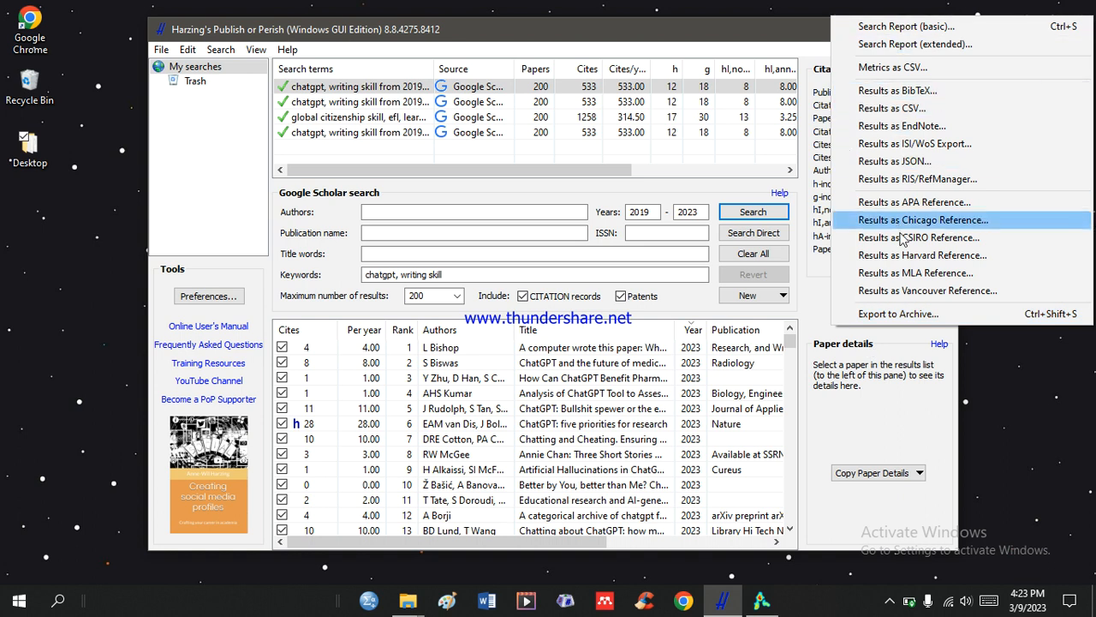
{"action": "left_click", "coordinate": [938, 182]}
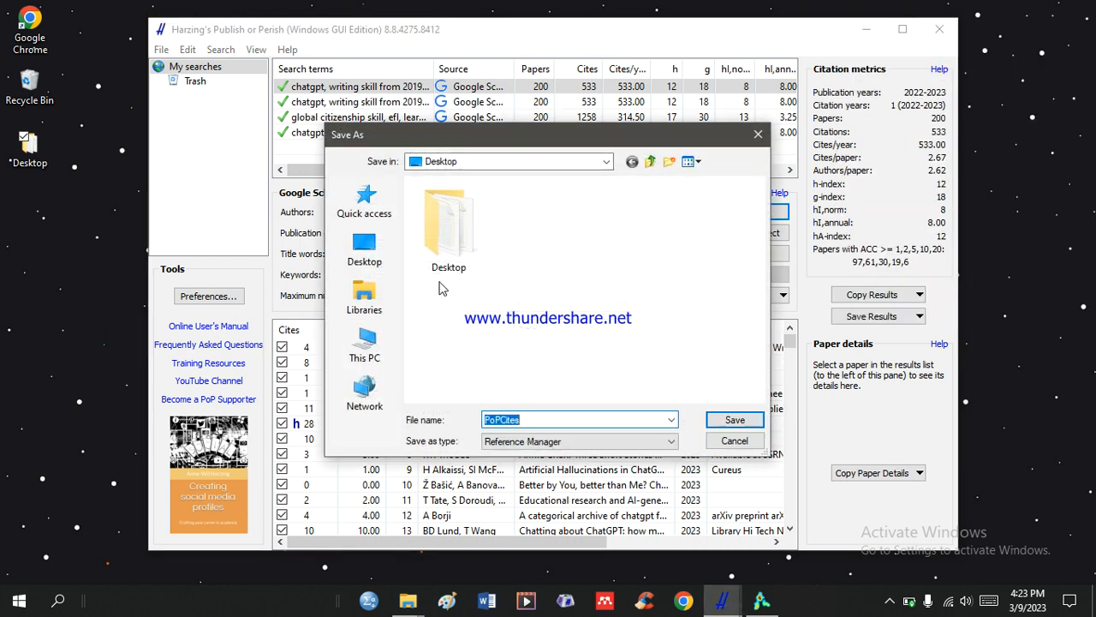
{"action": "type", "text": "ChatGPT for Writing Skill"}
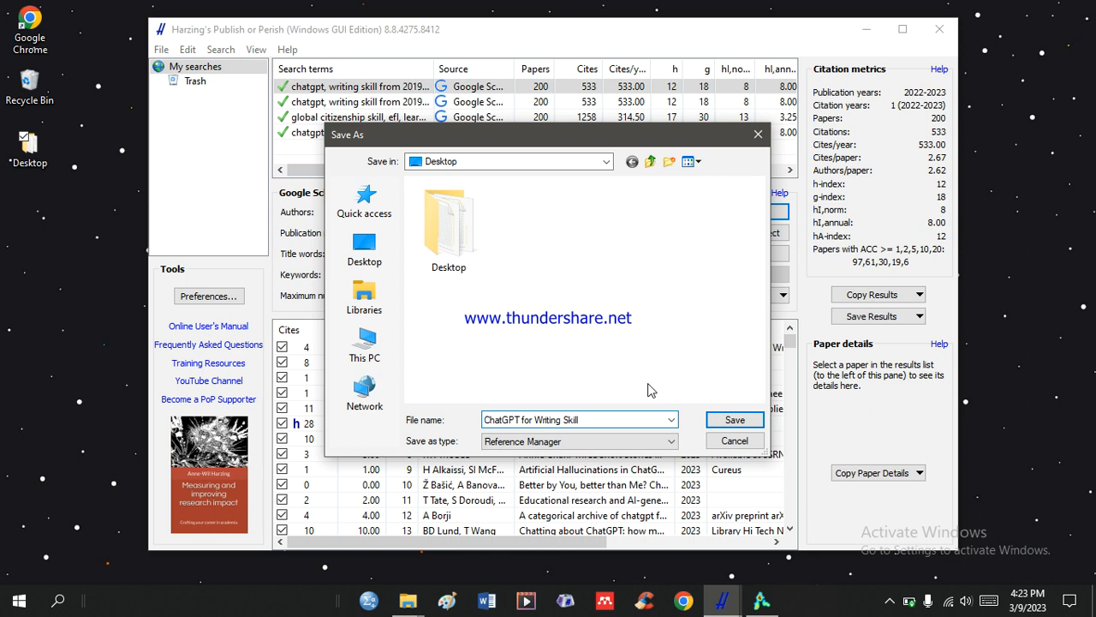
{"action": "left_click", "coordinate": [738, 423]}
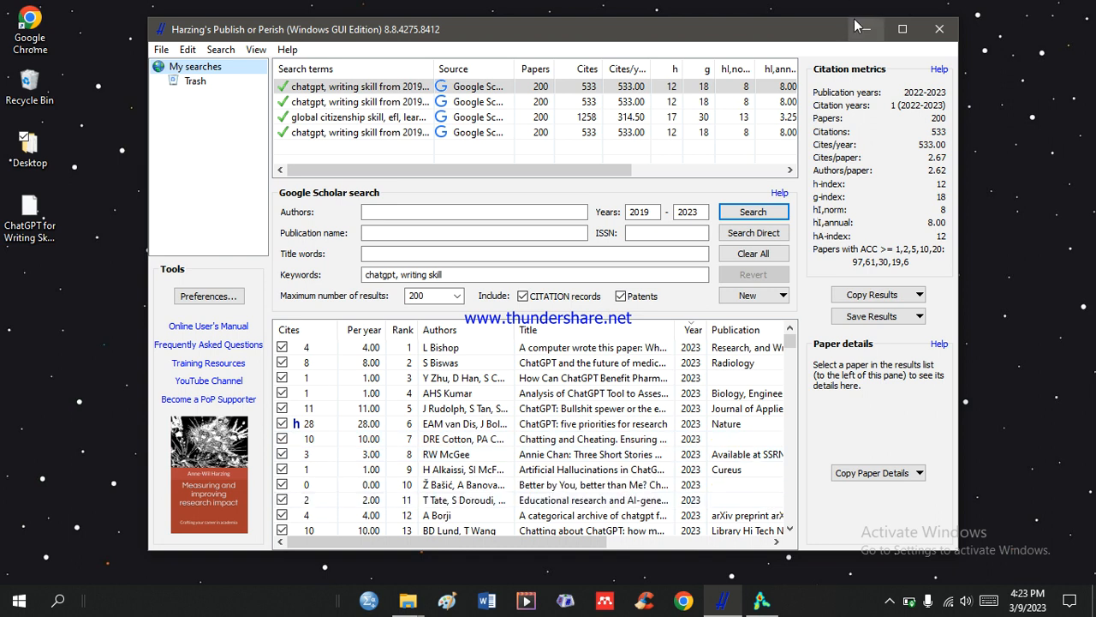
Switch to VOSviewer and start a new map based on text data, read from reference manager files.
{"action": "left_click", "coordinate": [866, 29]}
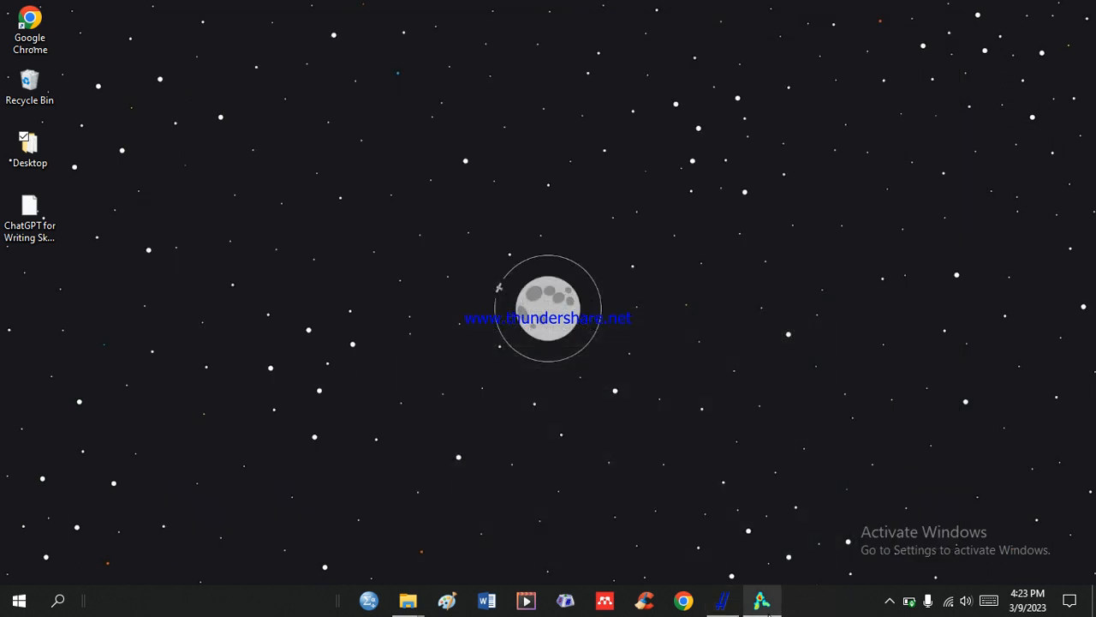
{"action": "left_click", "coordinate": [762, 599]}
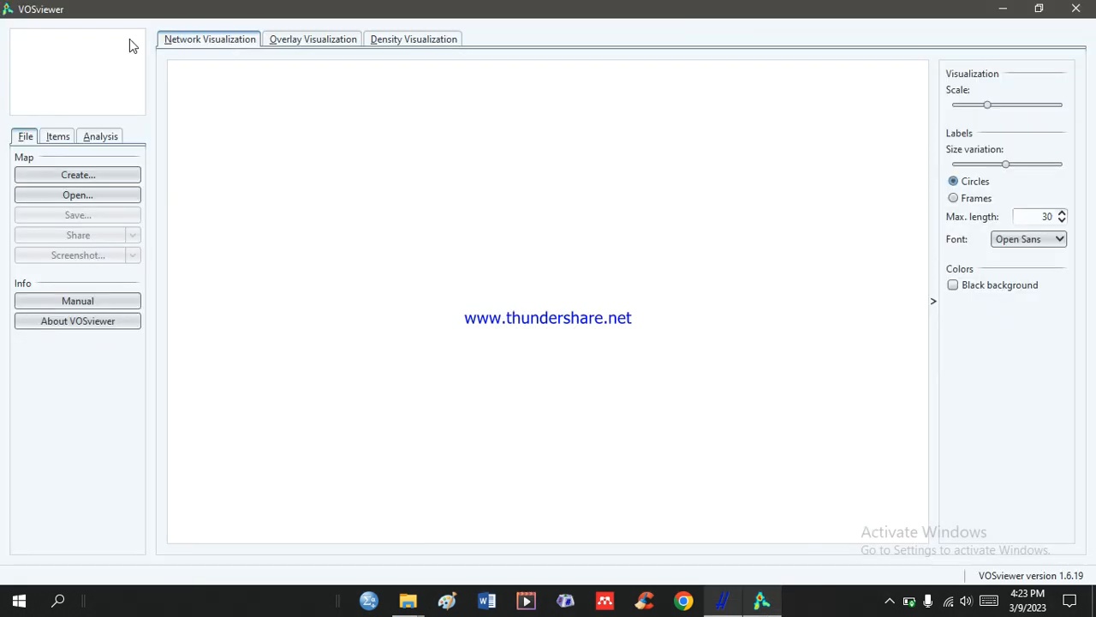
{"action": "left_click", "coordinate": [80, 175]}
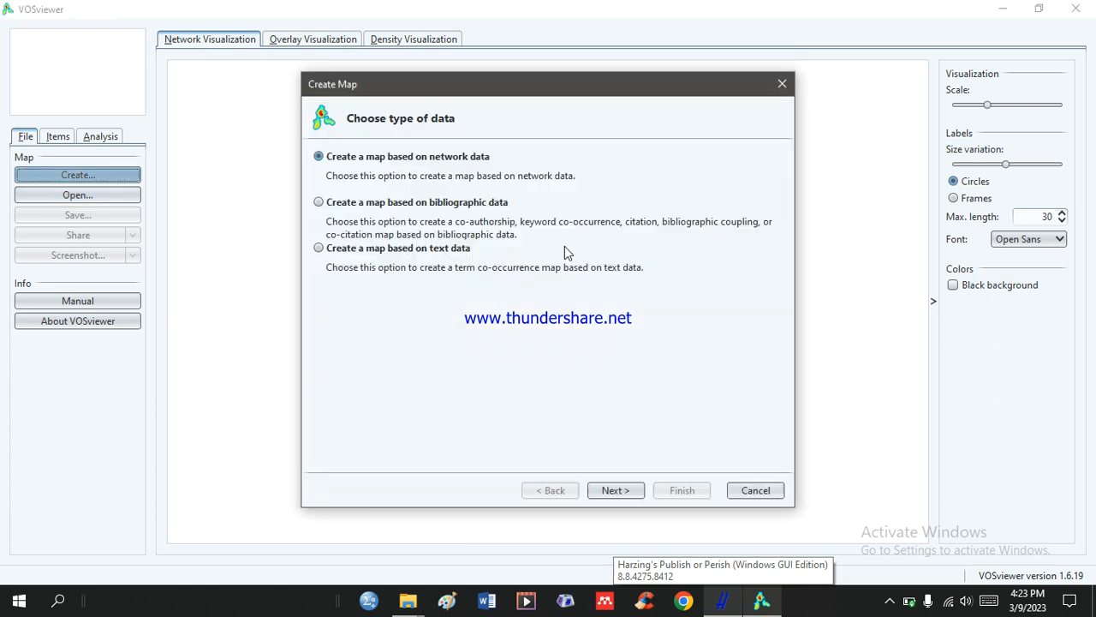
{"action": "left_click", "coordinate": [398, 264]}
{"action": "left_click", "coordinate": [631, 491]}
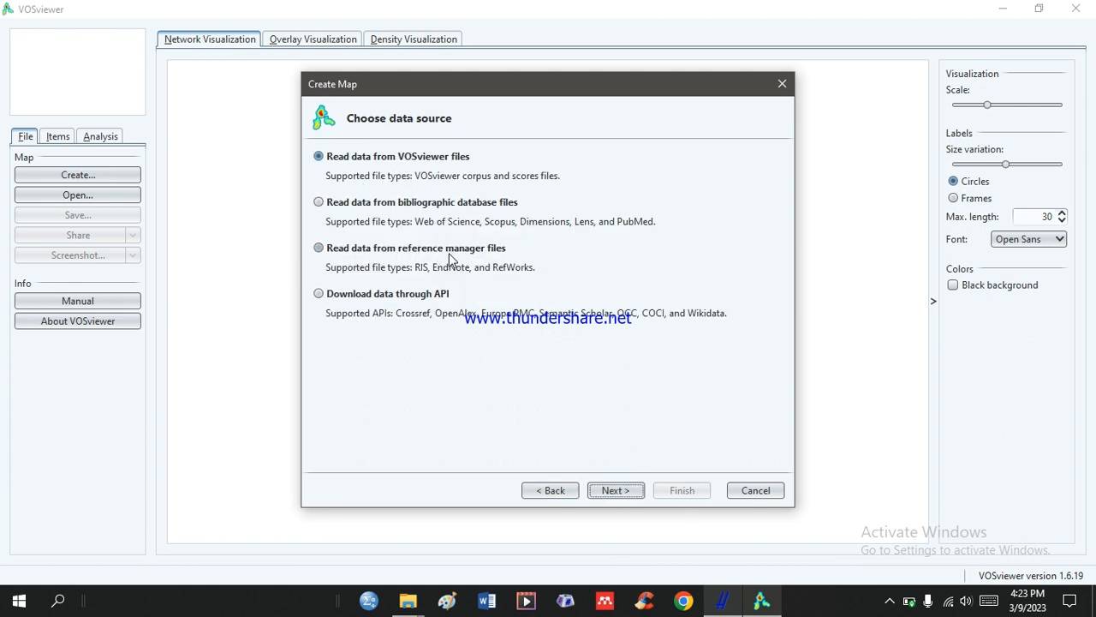
{"action": "left_click", "coordinate": [379, 252]}
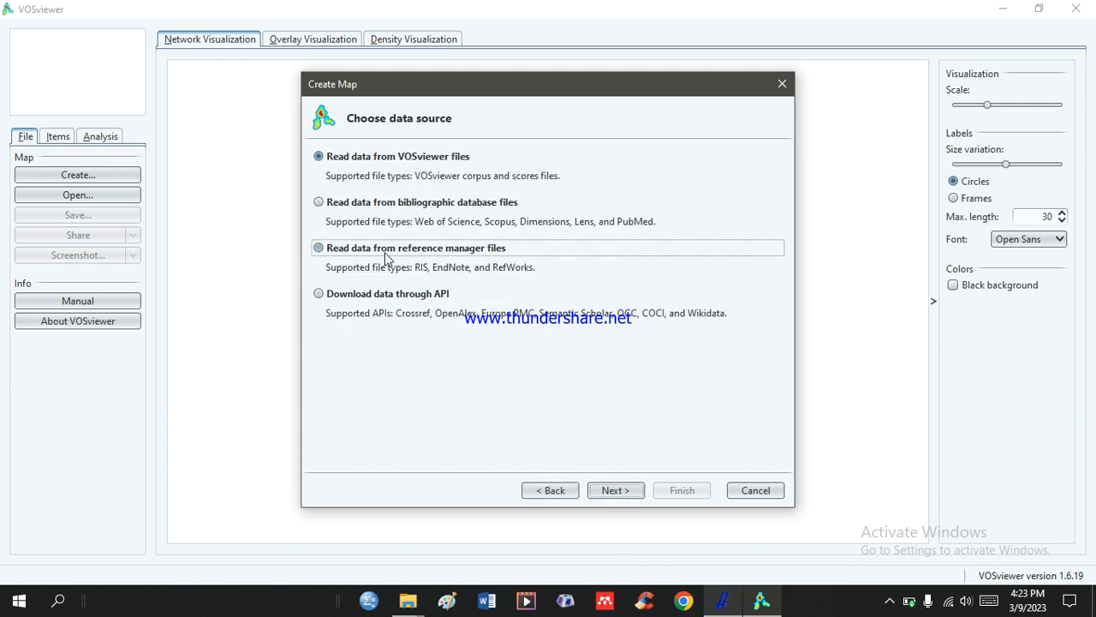
{"action": "left_click", "coordinate": [636, 493]}
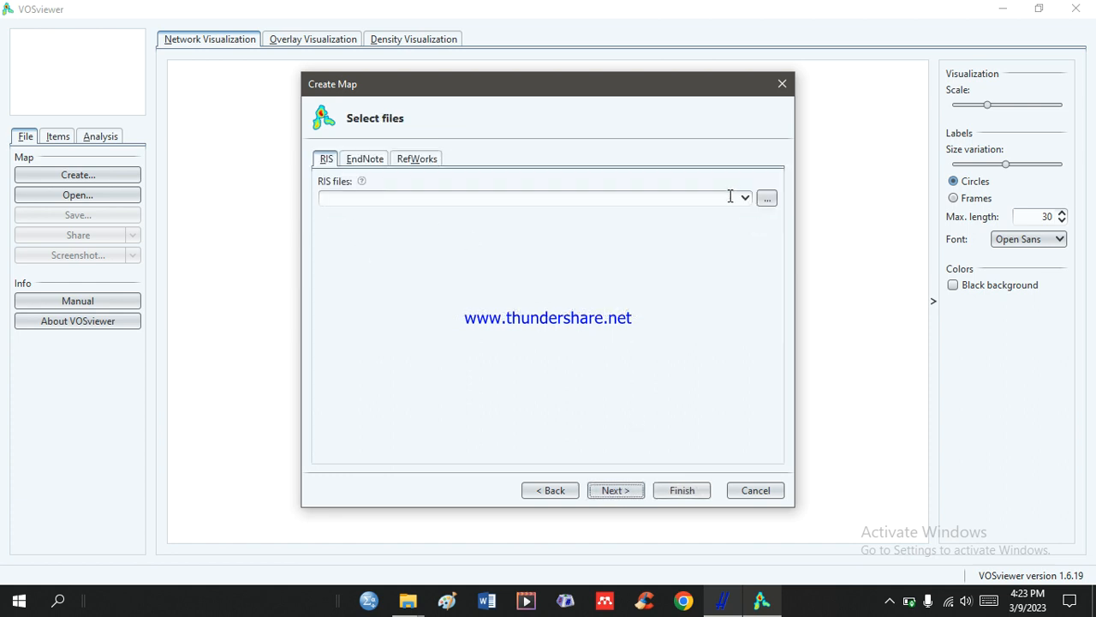
Load "ChatGPT for Writing Skill.ris" from the Desktop as the map's RIS file and proceed to the field selection.
{"action": "left_click", "coordinate": [767, 199]}
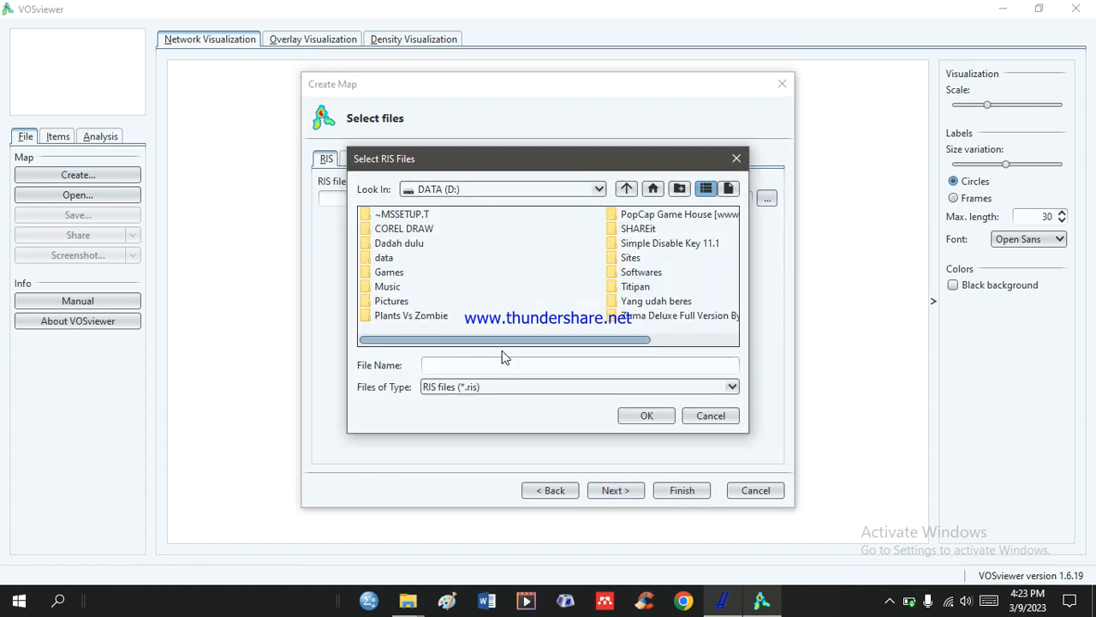
{"action": "left_click", "coordinate": [628, 189]}
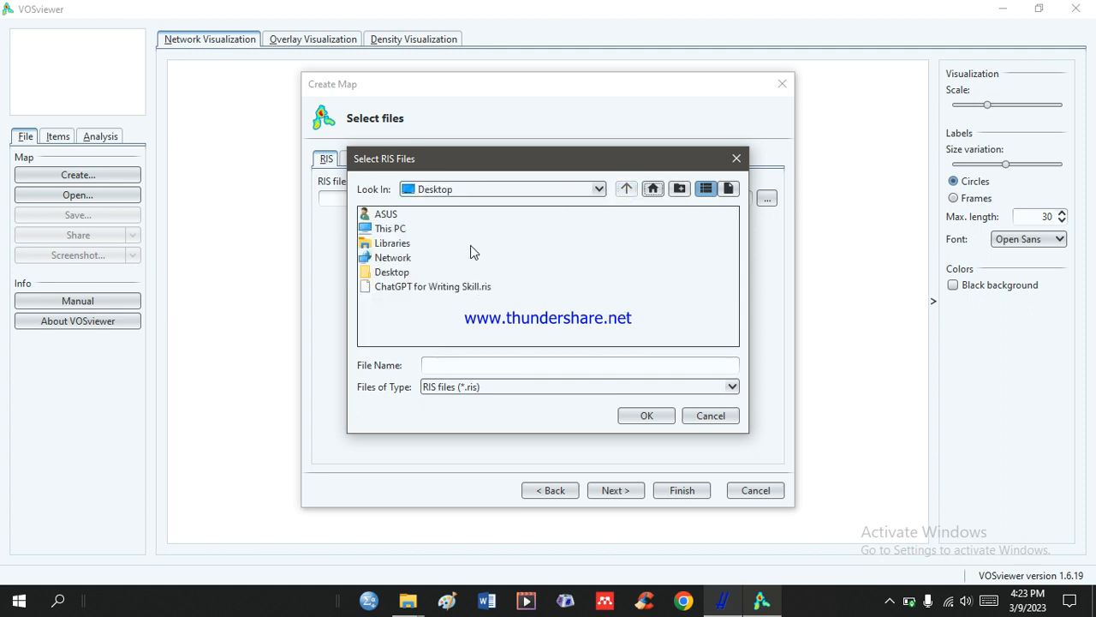
{"action": "left_click", "coordinate": [457, 291]}
{"action": "left_click", "coordinate": [645, 416]}
{"action": "left_click", "coordinate": [618, 491]}
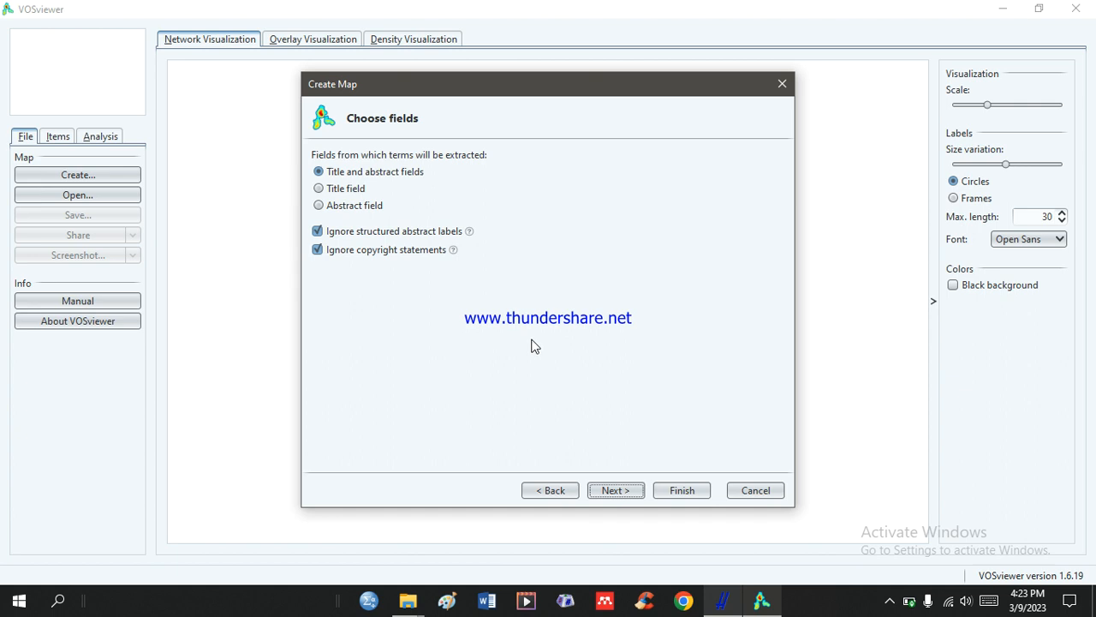
Accept term extraction from the title and abstract fields and choose full counting as the counting method.
{"action": "left_click", "coordinate": [636, 495]}
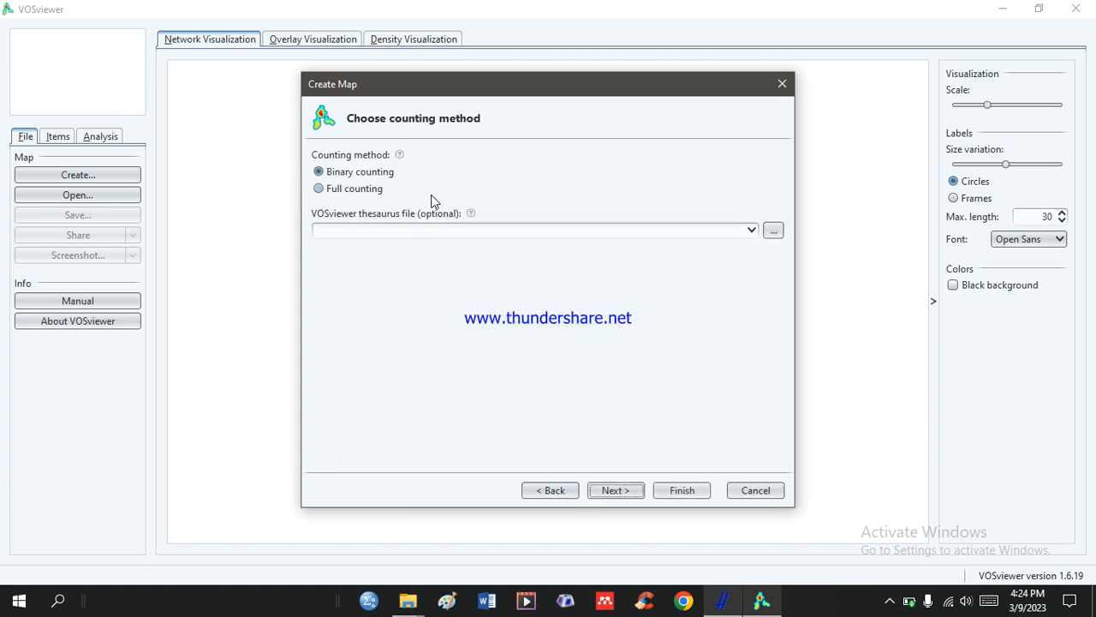
{"action": "left_click", "coordinate": [358, 192]}
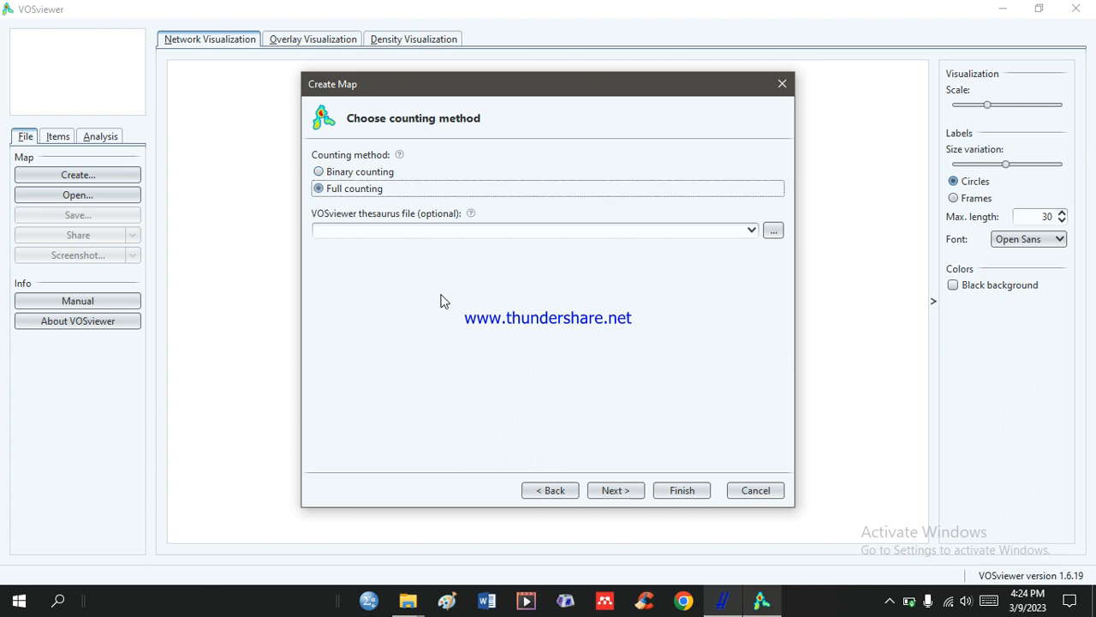
{"action": "left_click", "coordinate": [632, 492]}
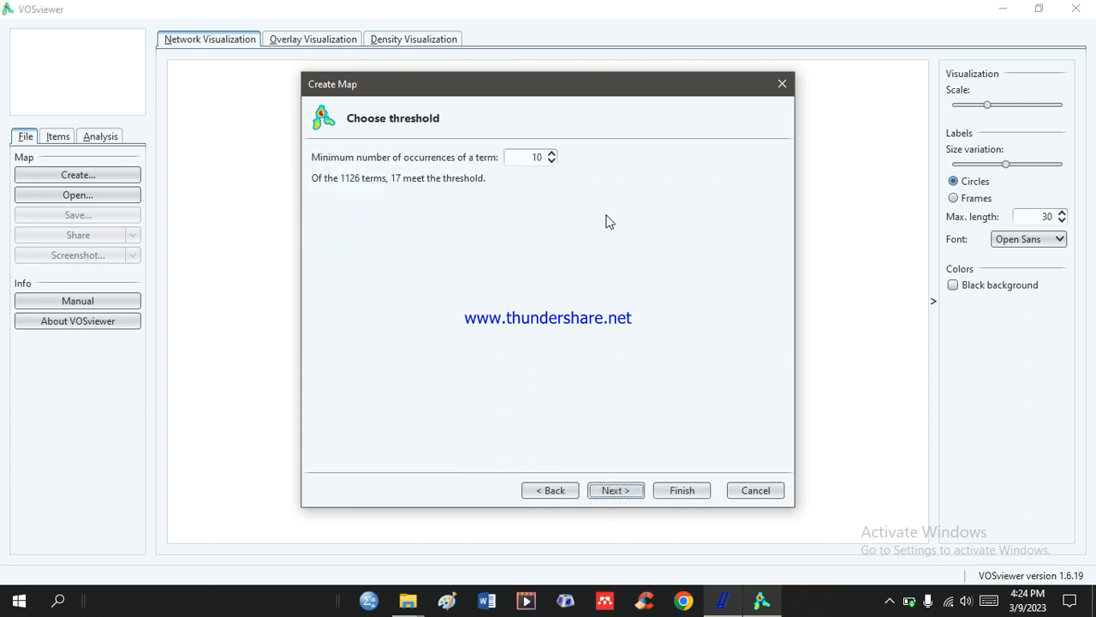
Set the minimum number of occurrences of a term to 5 and proceed to the verification of selected terms.
{"action": "double_click", "coordinate": [530, 155]}
{"action": "type", "text": "5"}
{"action": "left_click", "coordinate": [623, 493]}
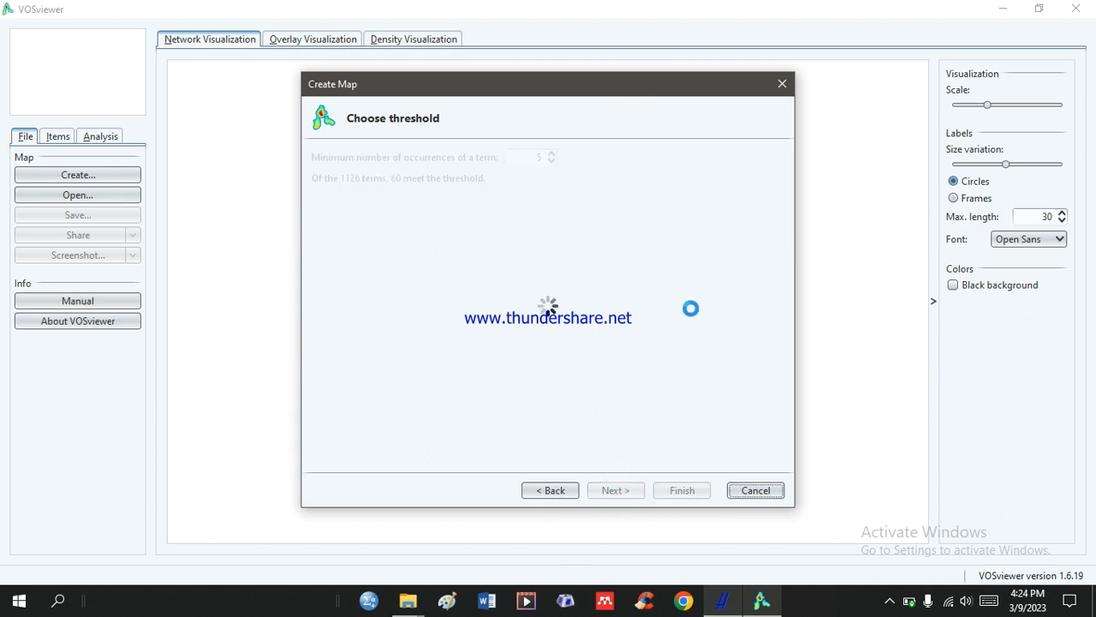
{"action": "left_click", "coordinate": [641, 491]}
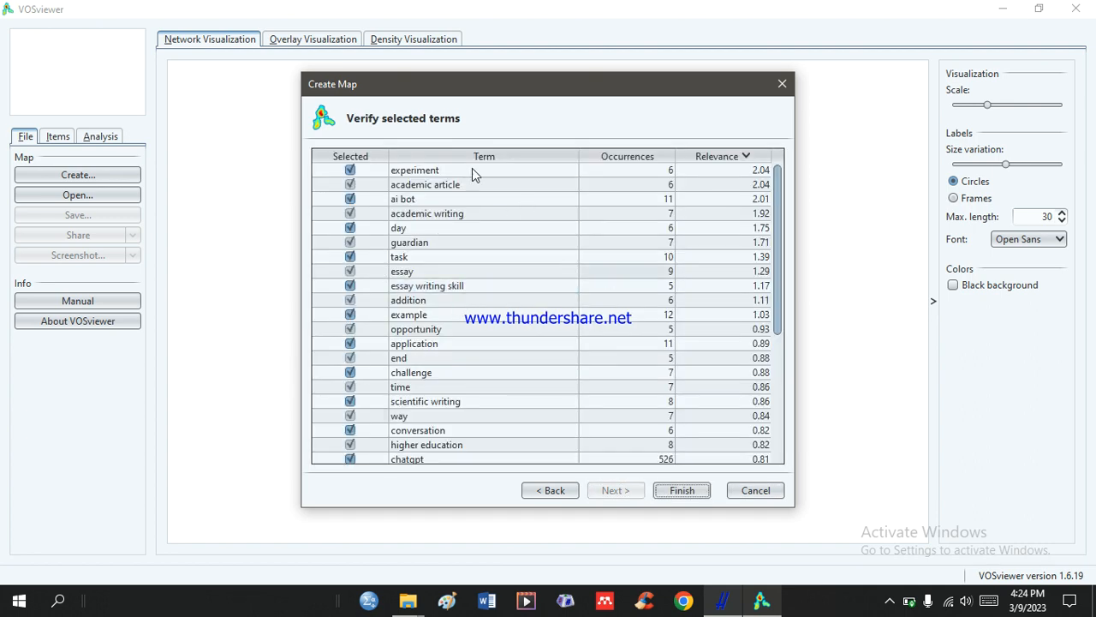
Exclude the terms experiment, day, guardian, addition and example from the map's selected terms.
{"action": "scroll", "coordinate": [509, 257], "scroll_direction": "down", "scroll_amount": 5}
{"action": "scroll", "coordinate": [516, 237], "scroll_direction": "up", "scroll_amount": 5}
{"action": "left_click", "coordinate": [350, 228]}
{"action": "left_click", "coordinate": [350, 242]}
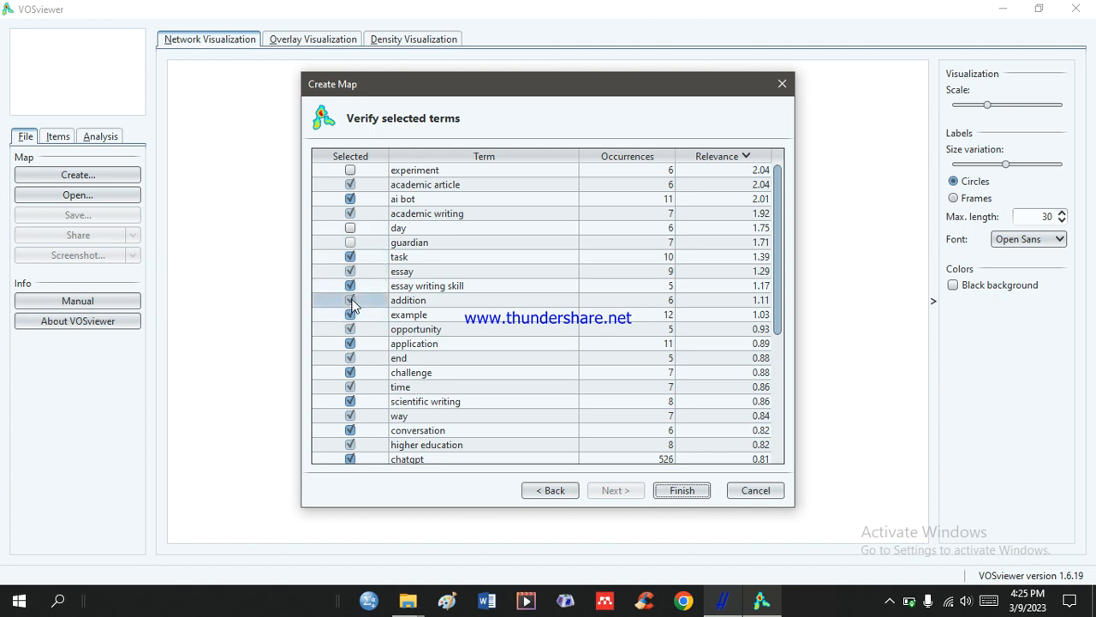
{"action": "left_click", "coordinate": [352, 302]}
{"action": "left_click", "coordinate": [350, 315]}
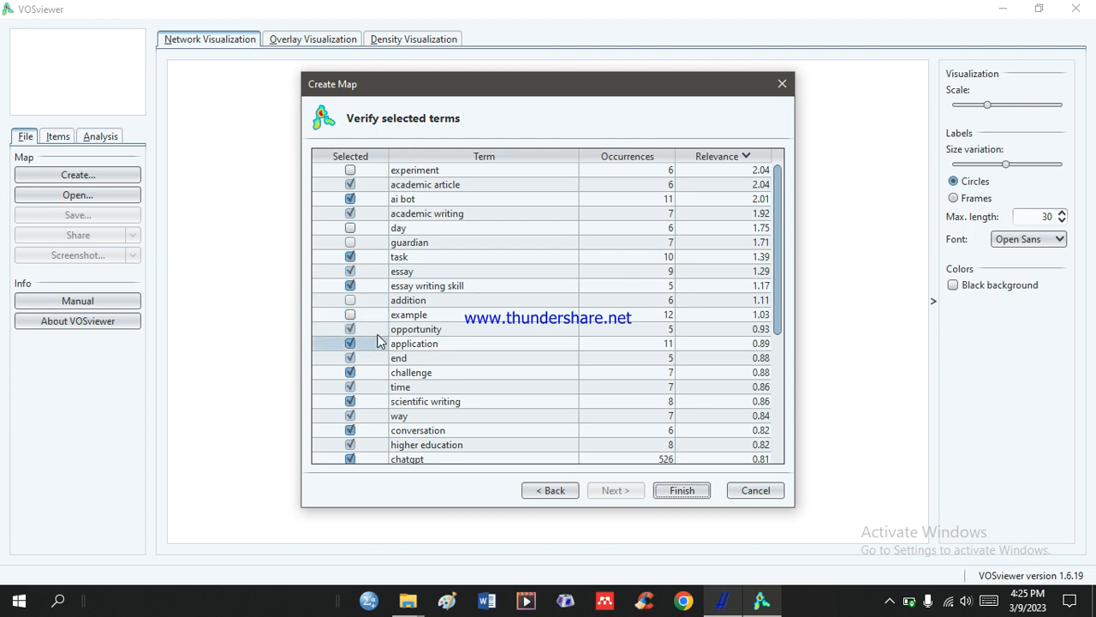
Exclude the terms end, time and way from the map's selected terms.
{"action": "left_click", "coordinate": [350, 360]}
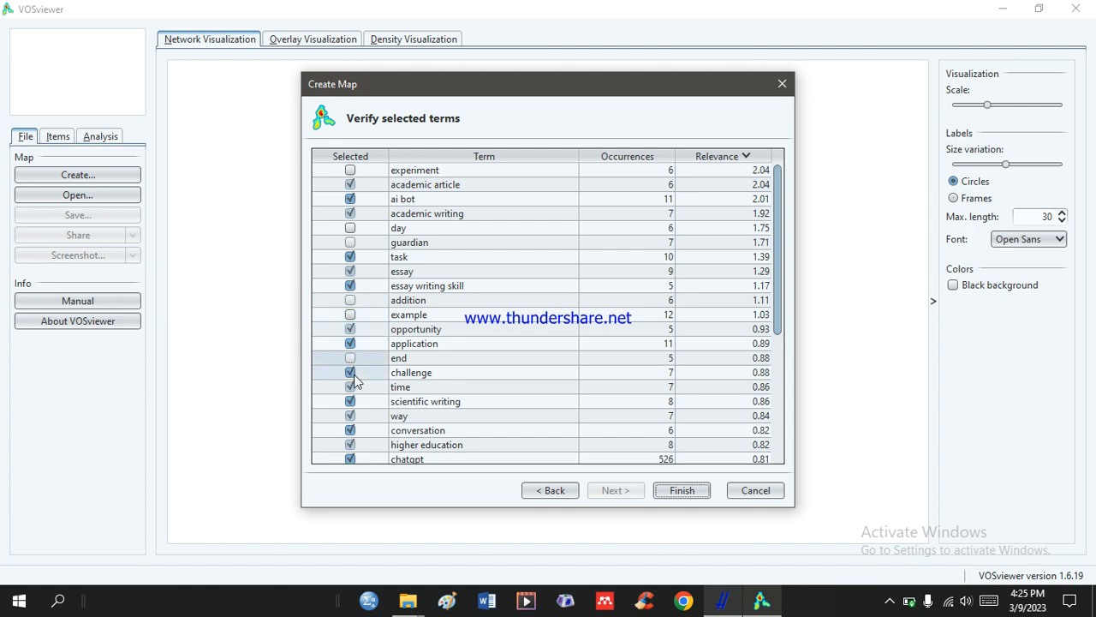
{"action": "left_click", "coordinate": [350, 388]}
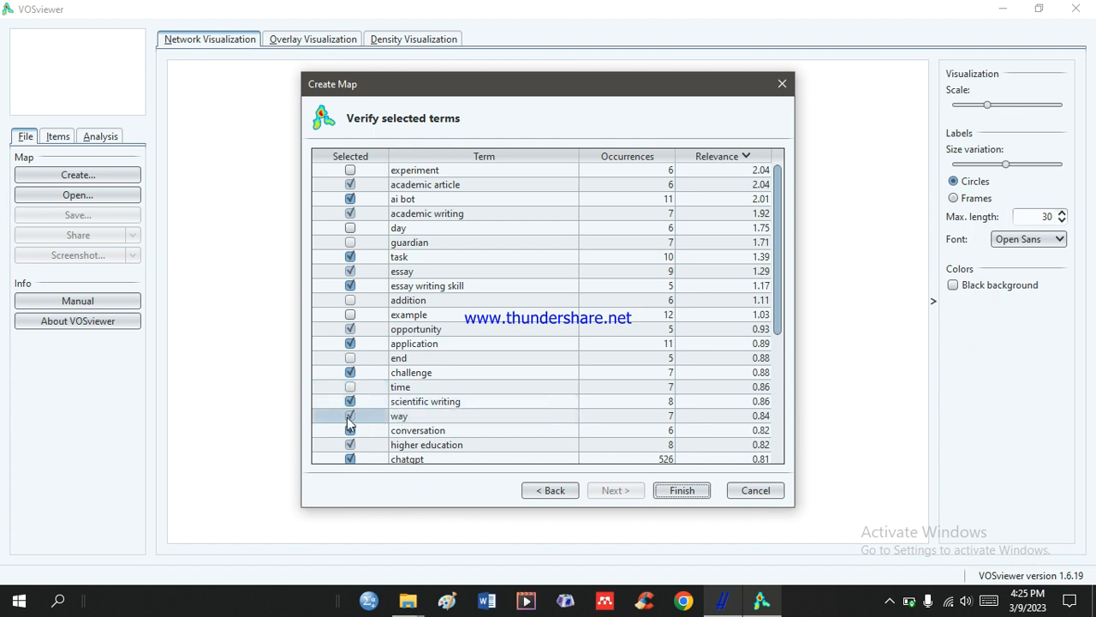
{"action": "left_click", "coordinate": [350, 420]}
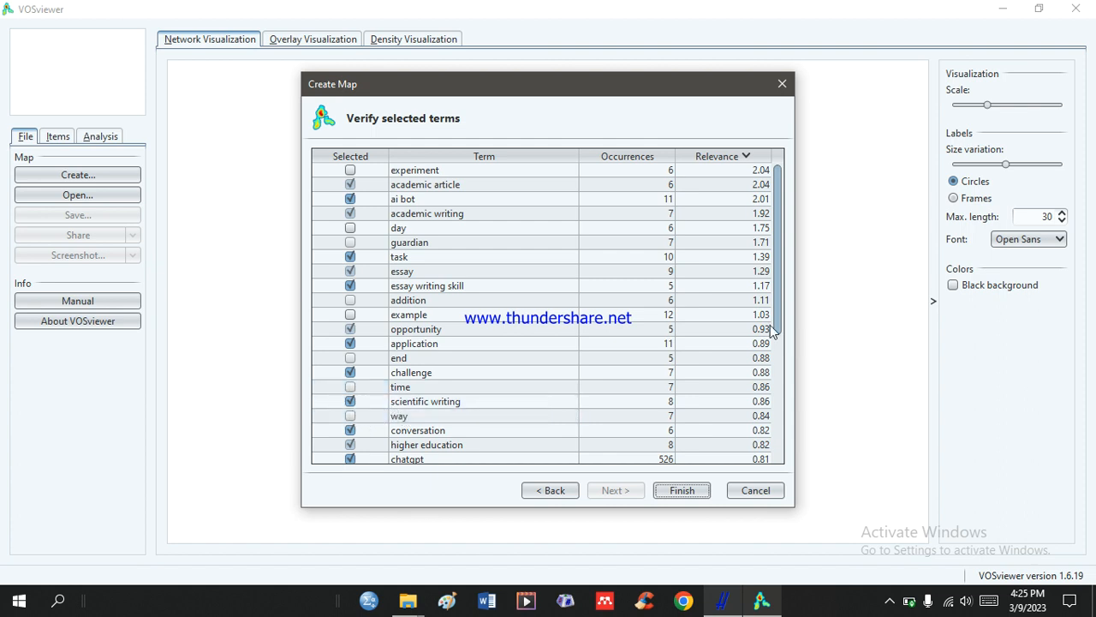
Exclude the terms conversation, case study, medical education and question, and finish the wizard to generate the map.
{"action": "left_click_drag", "start_coordinate": [776, 330], "coordinate": [790, 462]}
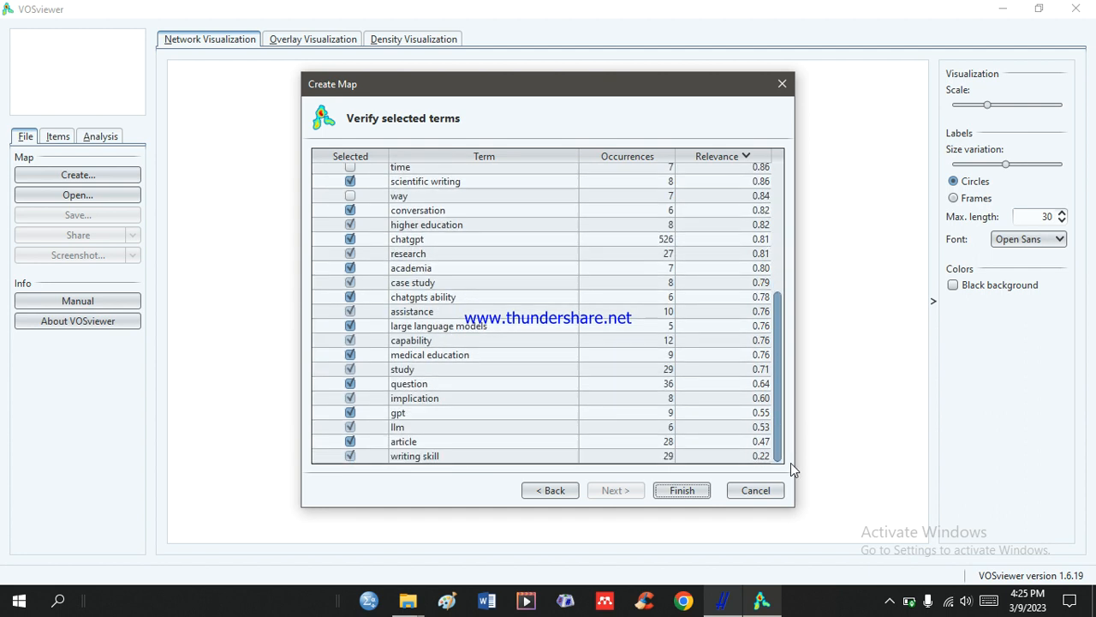
{"action": "left_click", "coordinate": [350, 211]}
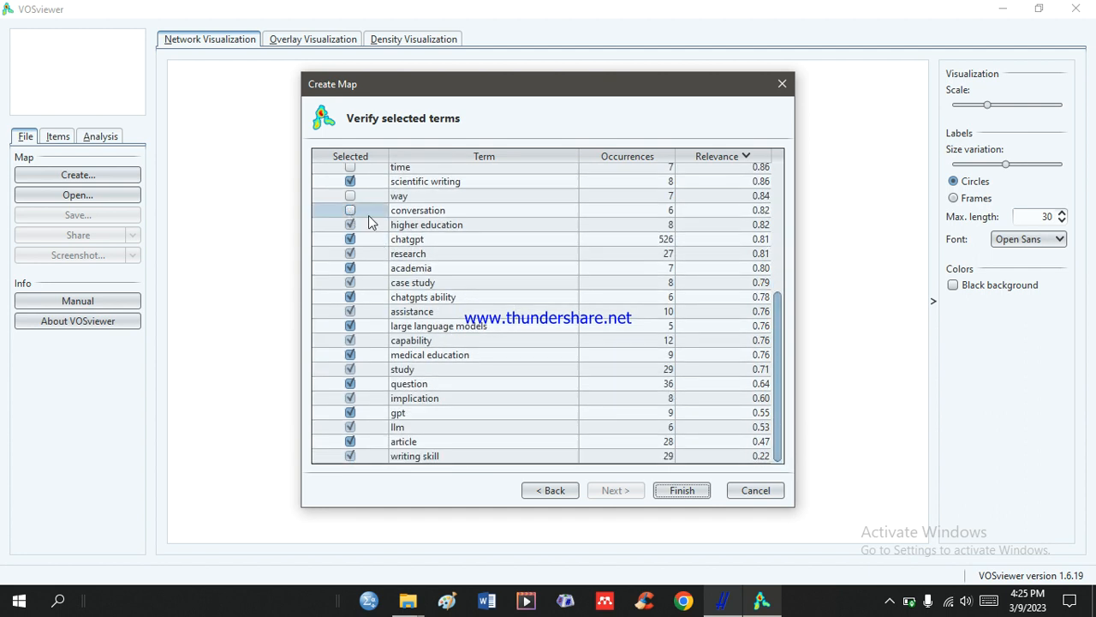
{"action": "left_click", "coordinate": [355, 286]}
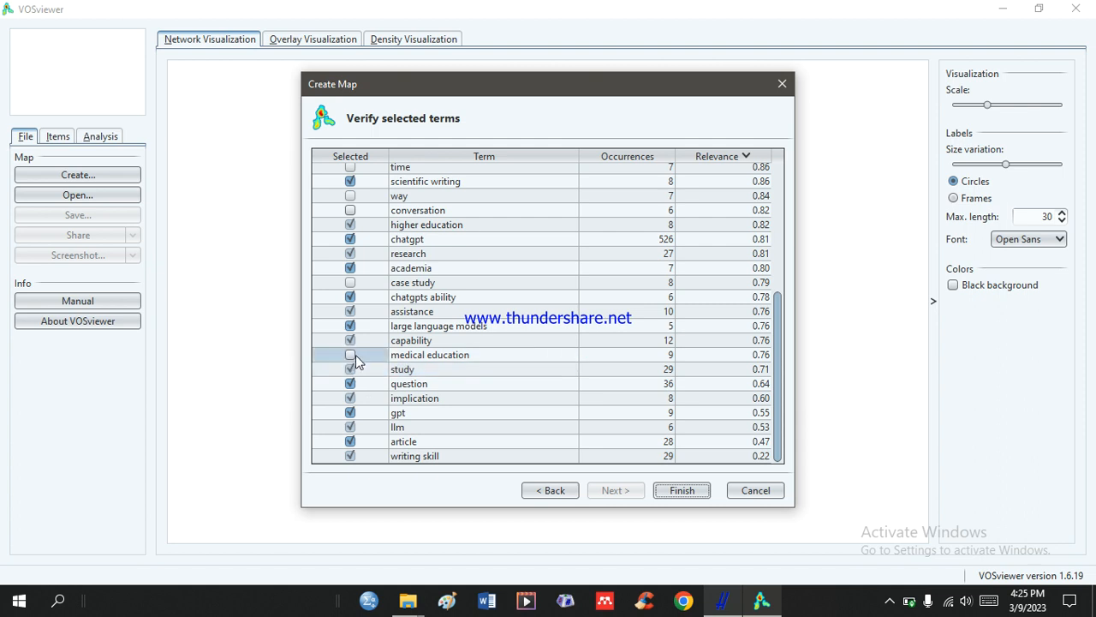
{"action": "left_click", "coordinate": [349, 354]}
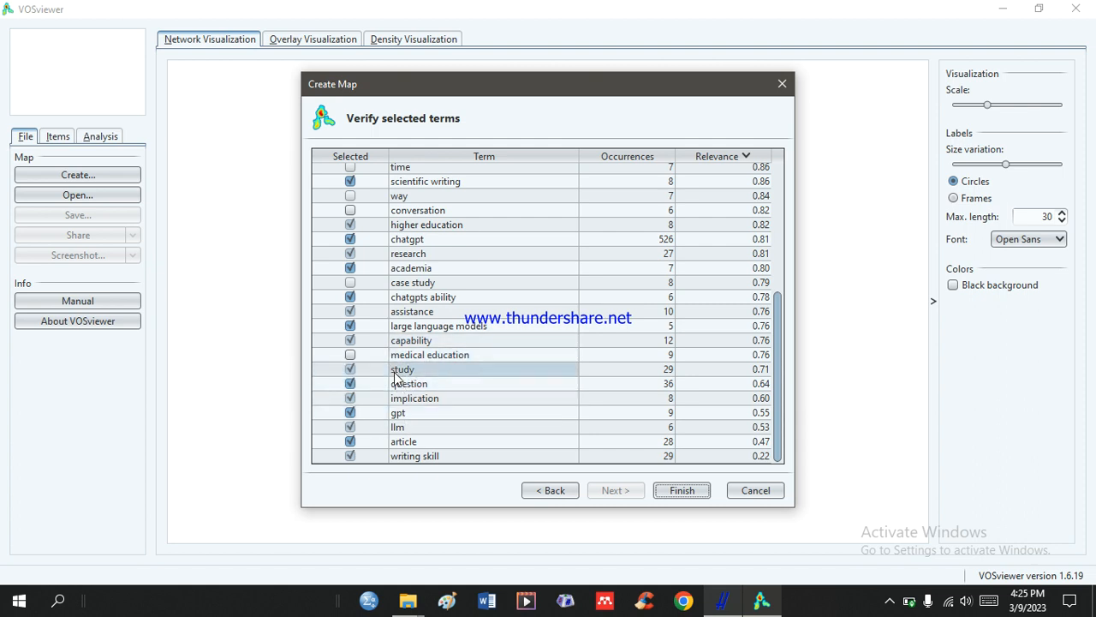
{"action": "left_click", "coordinate": [350, 383]}
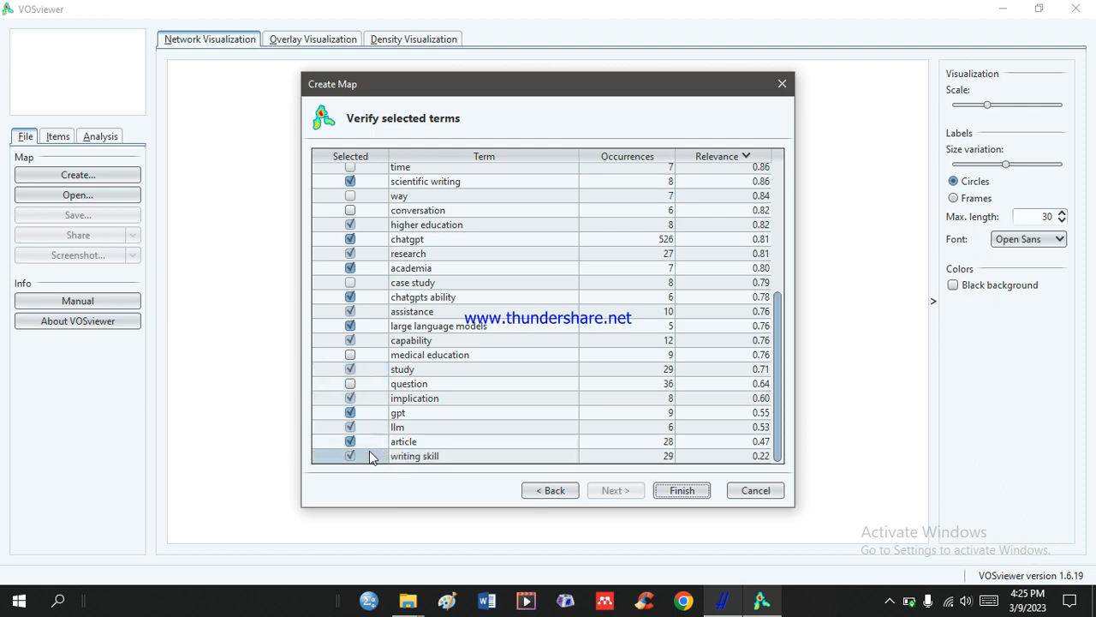
{"action": "left_click", "coordinate": [687, 489]}
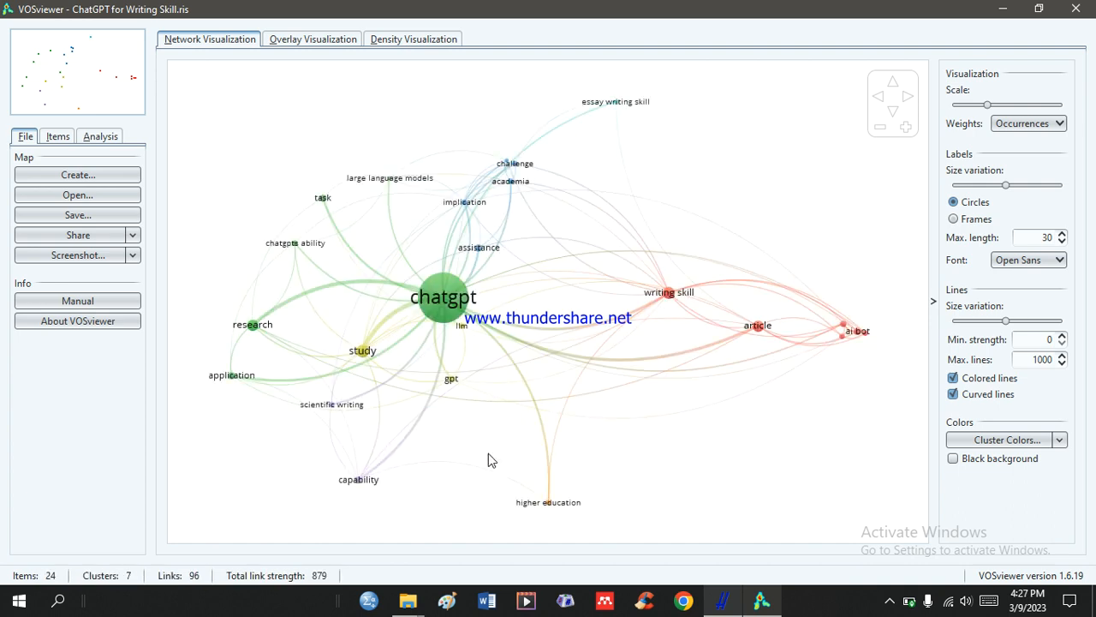
Inspect the network around the chatgpt node, and view the same map as overlay and density visualizations.
{"action": "left_click", "coordinate": [476, 322]}
{"action": "mouse_move", "coordinate": [432, 299]}
{"action": "mouse_move", "coordinate": [460, 329]}
{"action": "left_click", "coordinate": [341, 41]}
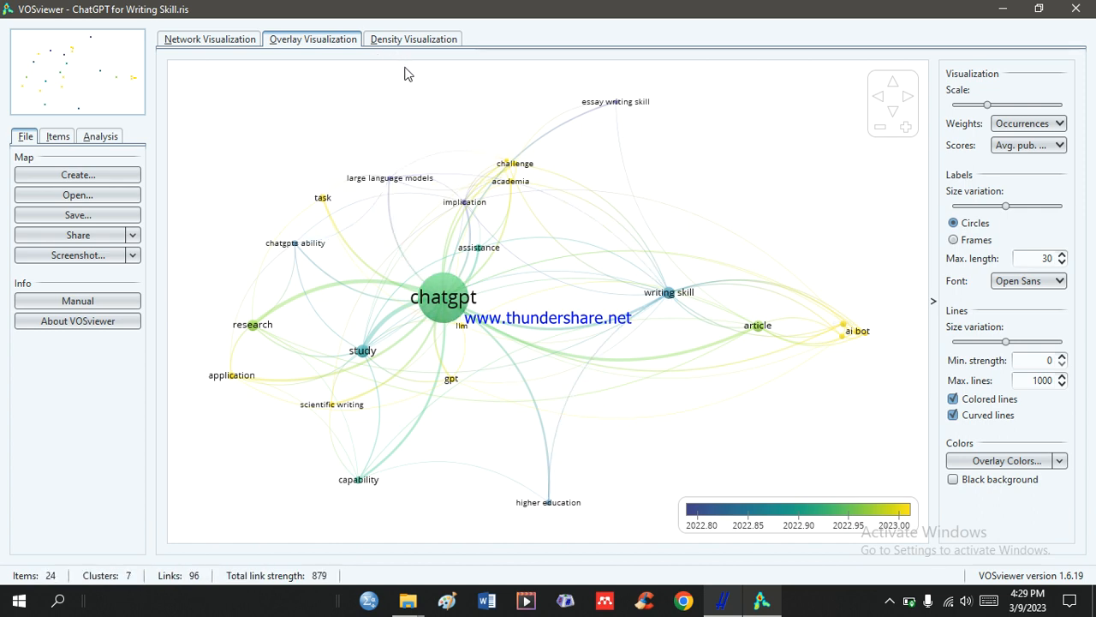
{"action": "left_click", "coordinate": [435, 45]}
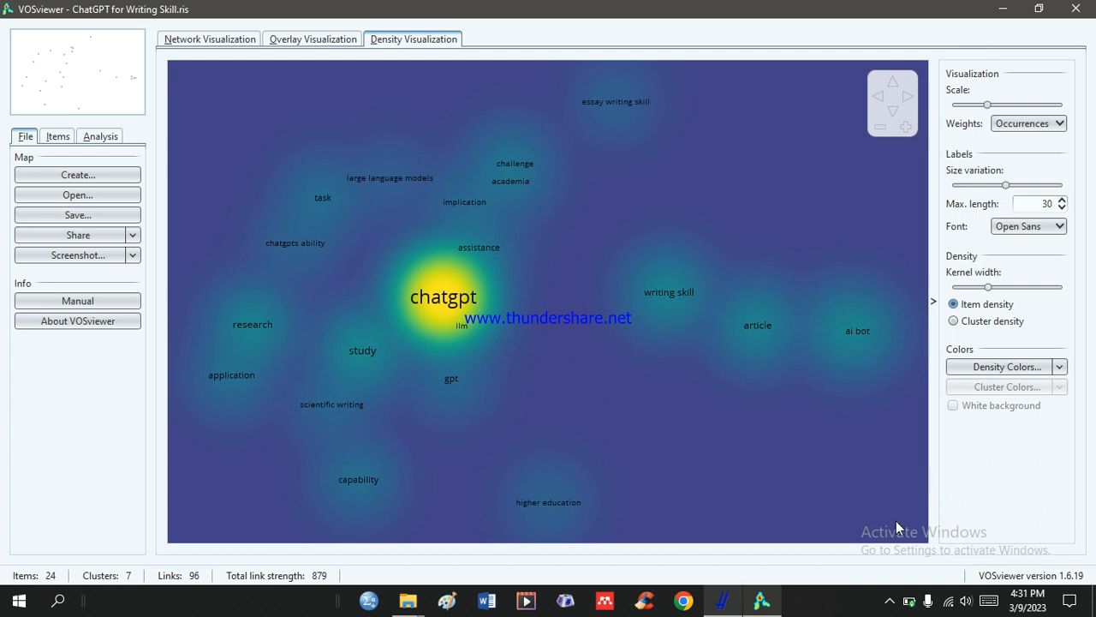
{"action": "left_click", "coordinate": [890, 600]}
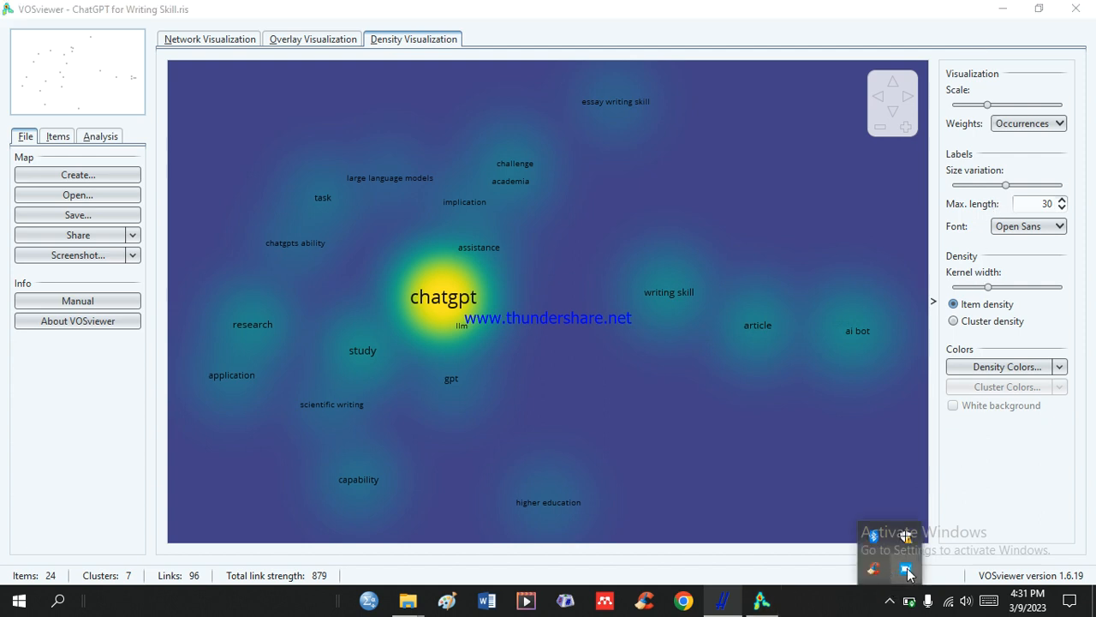